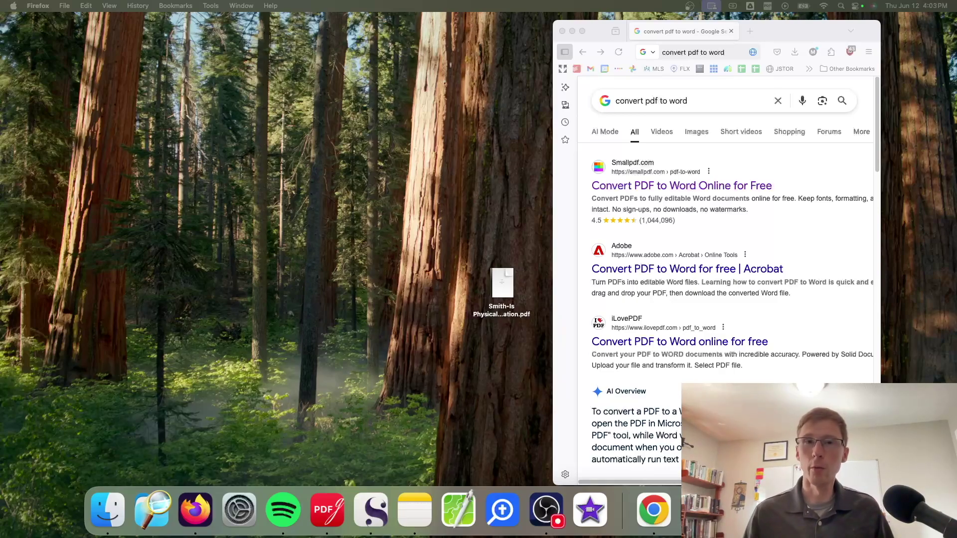
Minimize the browser window and open the Spoken Content system settings by searching the Mac for "spoken content"
left_click(572, 32)
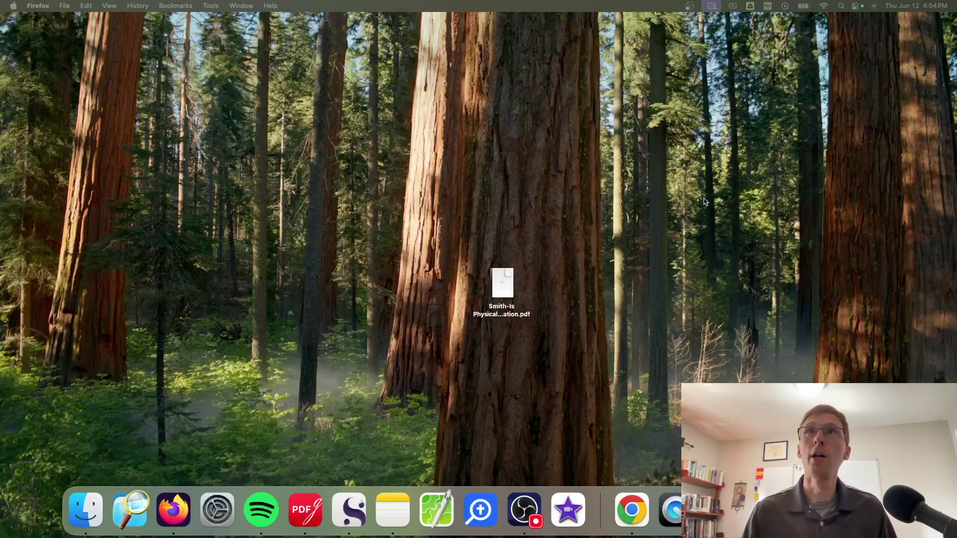
left_click(841, 6)
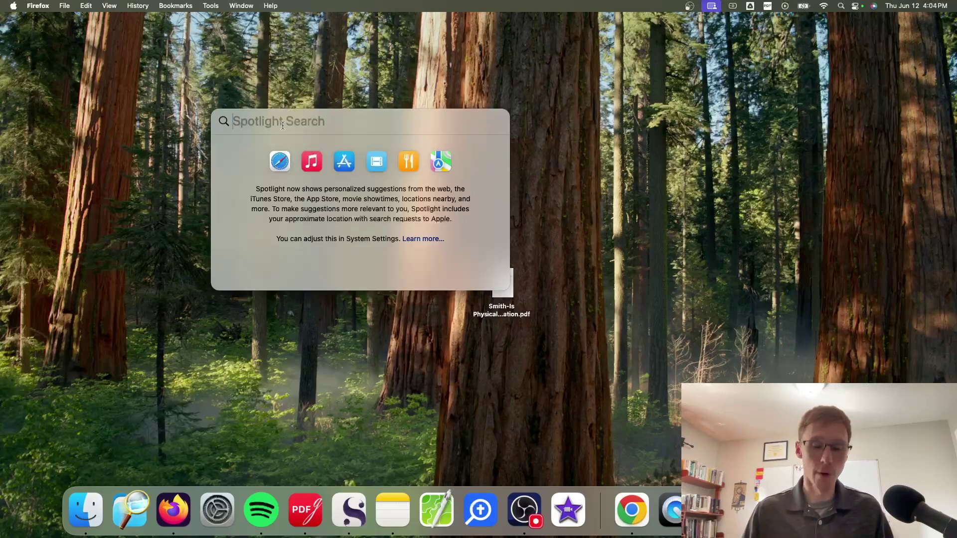
type("spo")
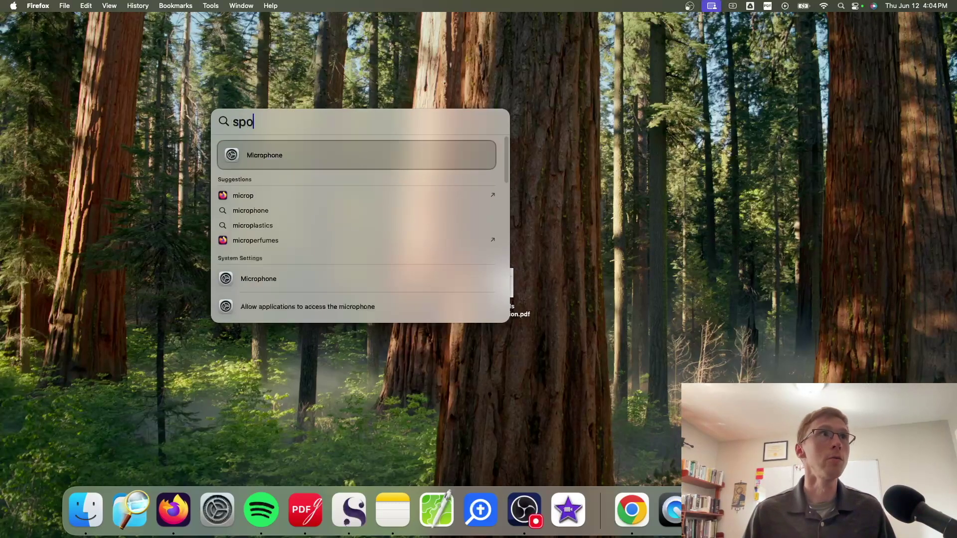
type("ken content")
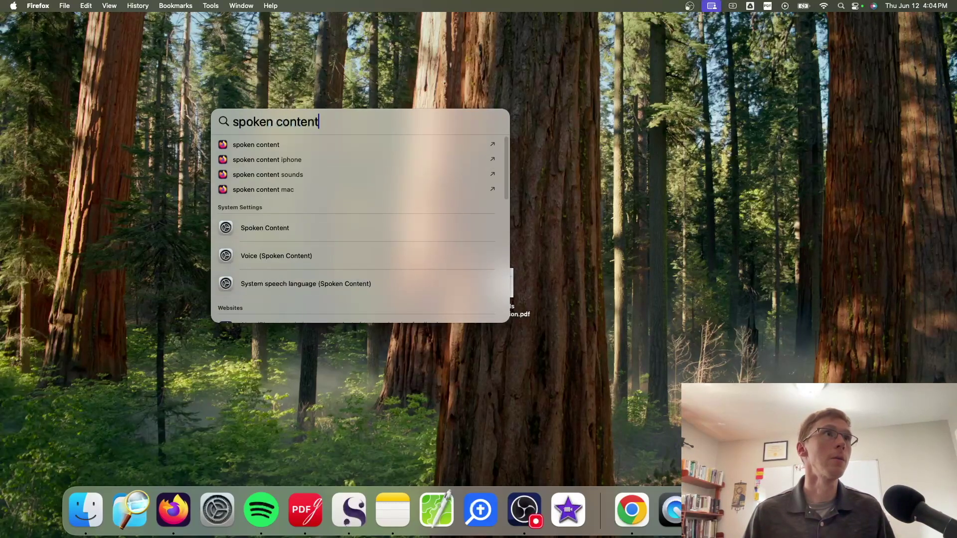
left_click(278, 228)
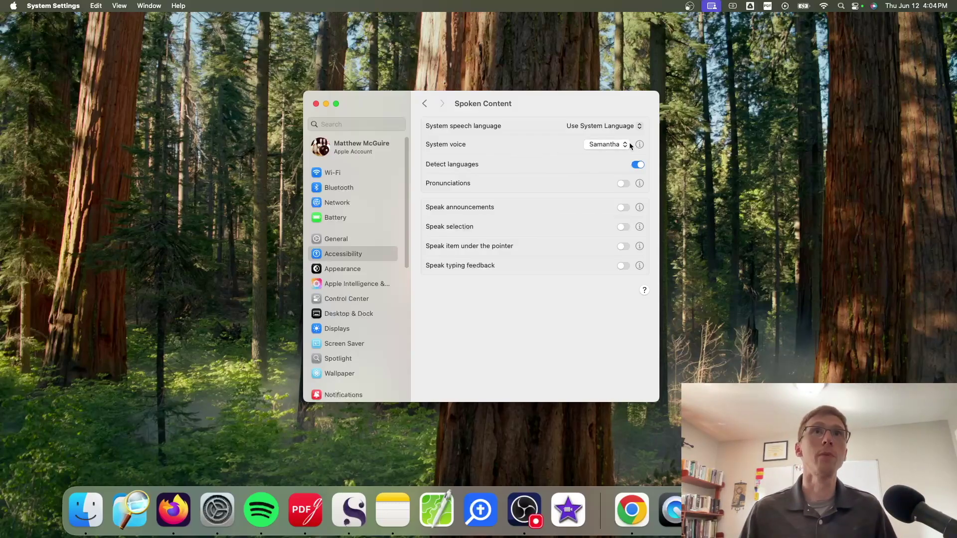
Search the English system voices for "evan", preview Evan (Enhanced), and search the list for "jamie"
left_click(606, 144)
left_click(528, 148)
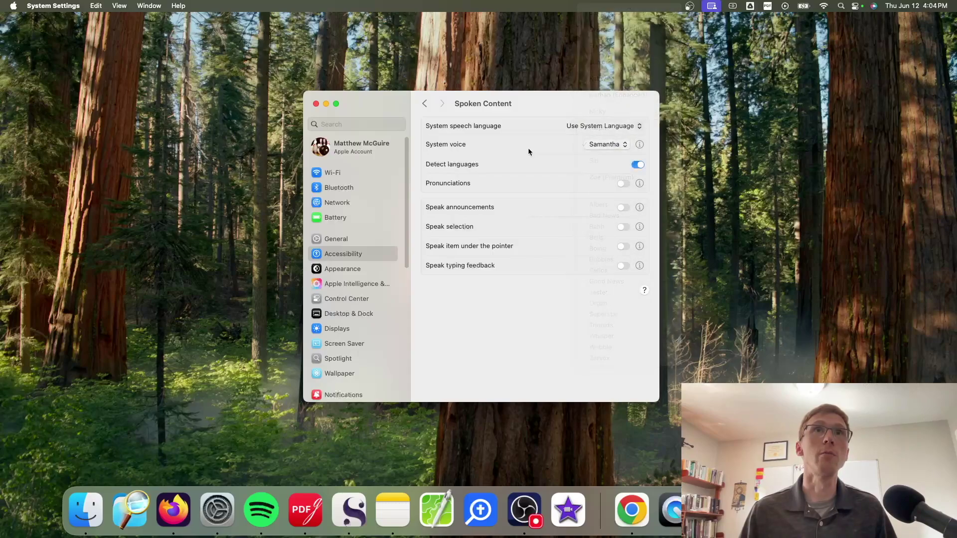
left_click(639, 144)
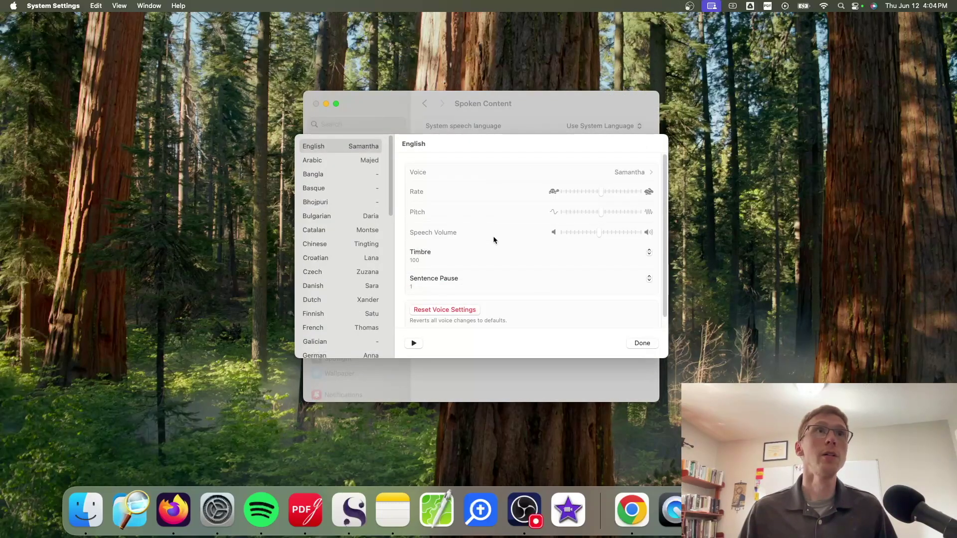
left_click(633, 172)
left_click(500, 175)
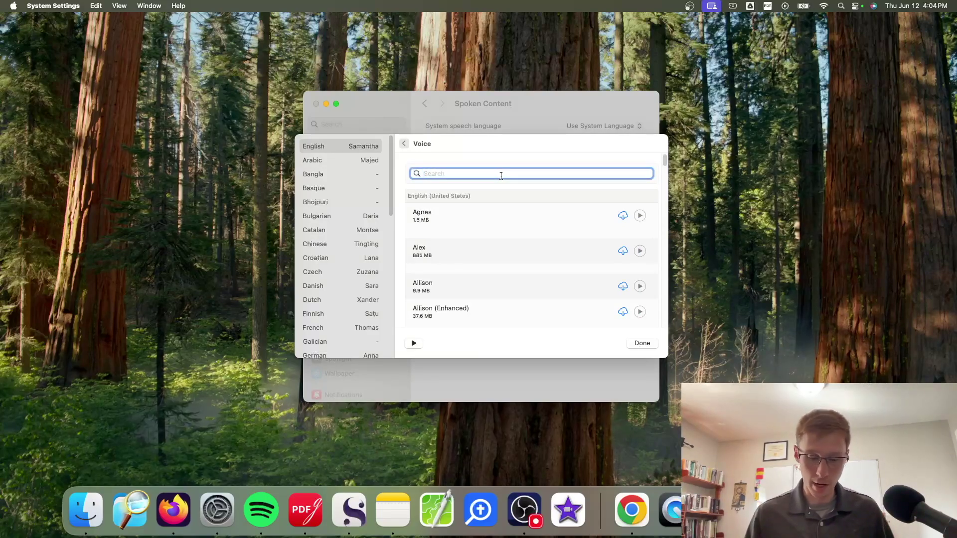
type("evan")
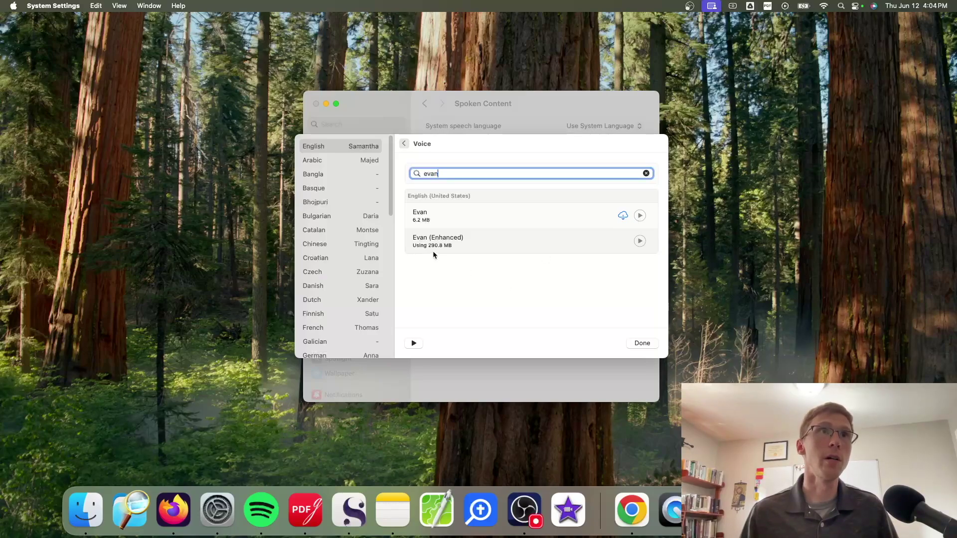
left_click(639, 242)
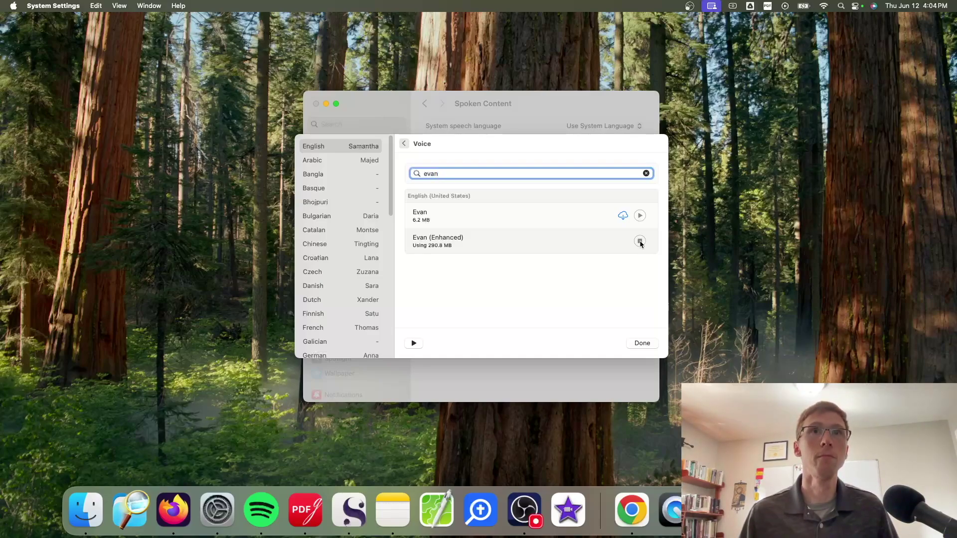
left_click(646, 173)
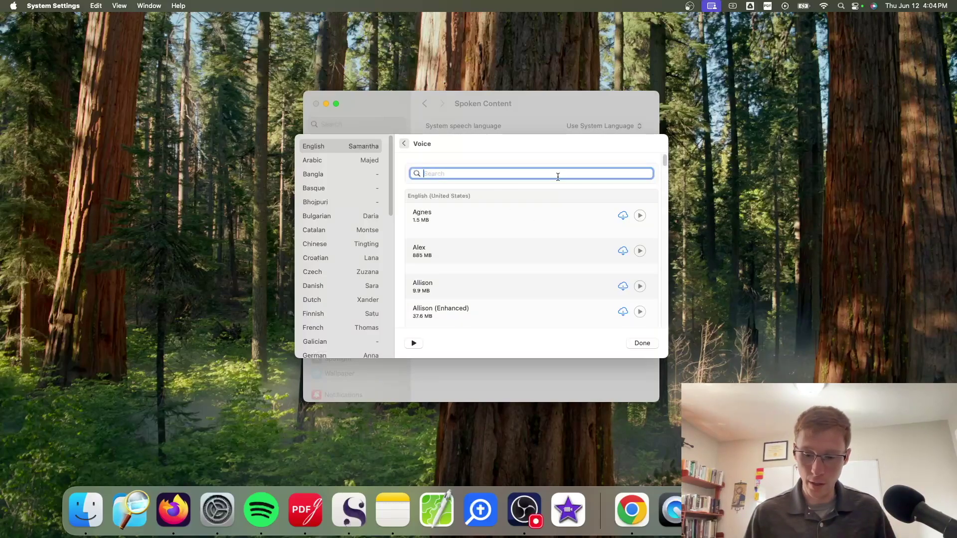
type("jamie")
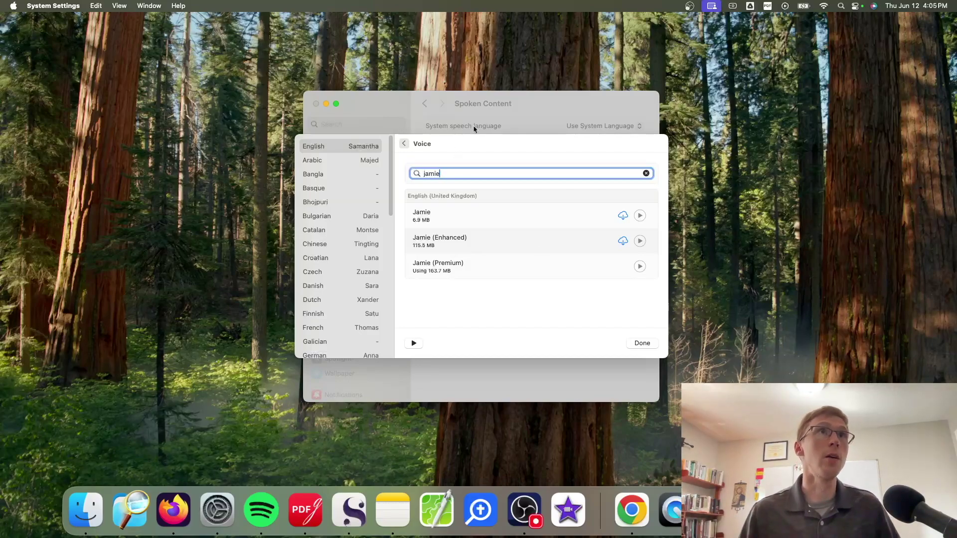
Restore the browser window, then dismiss the voice list and close the Spoken Content settings
left_click(711, 155)
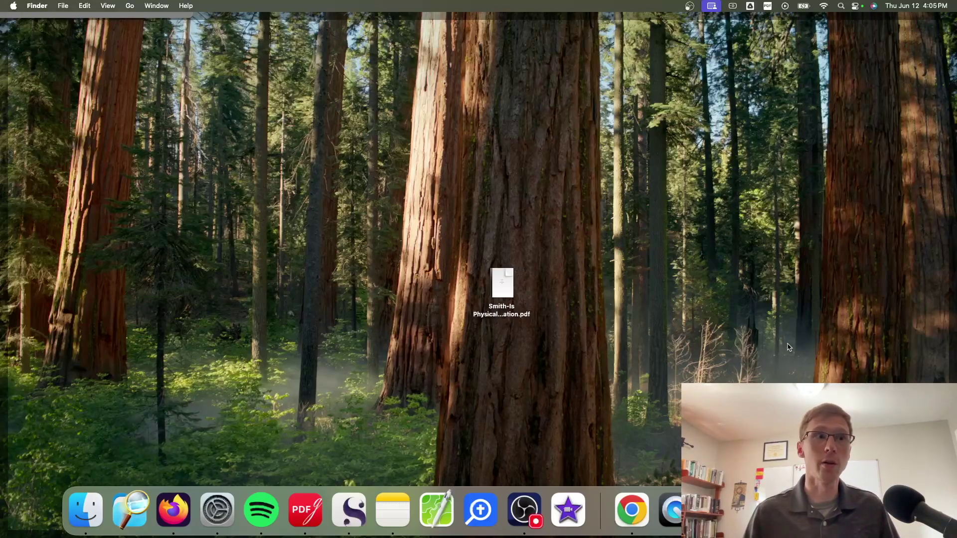
left_click(827, 509)
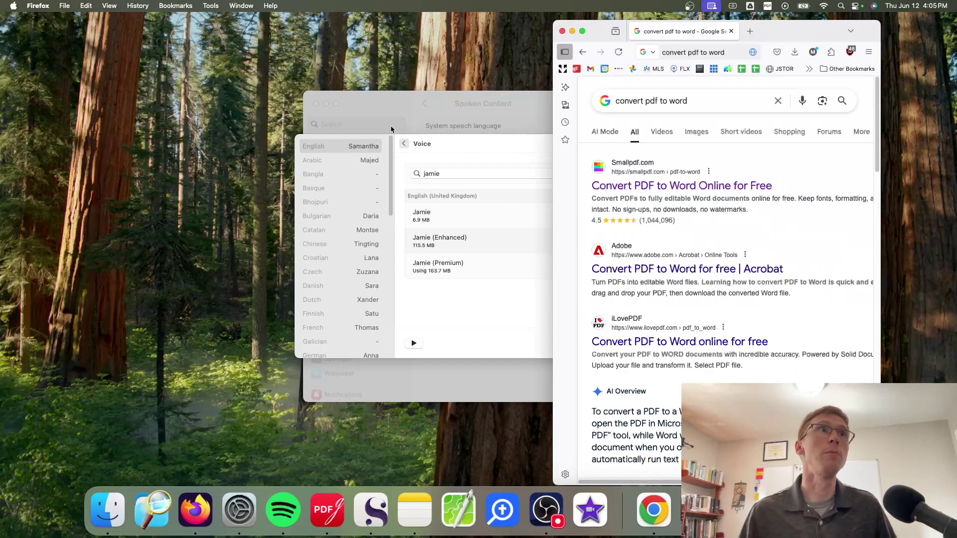
left_click(537, 114)
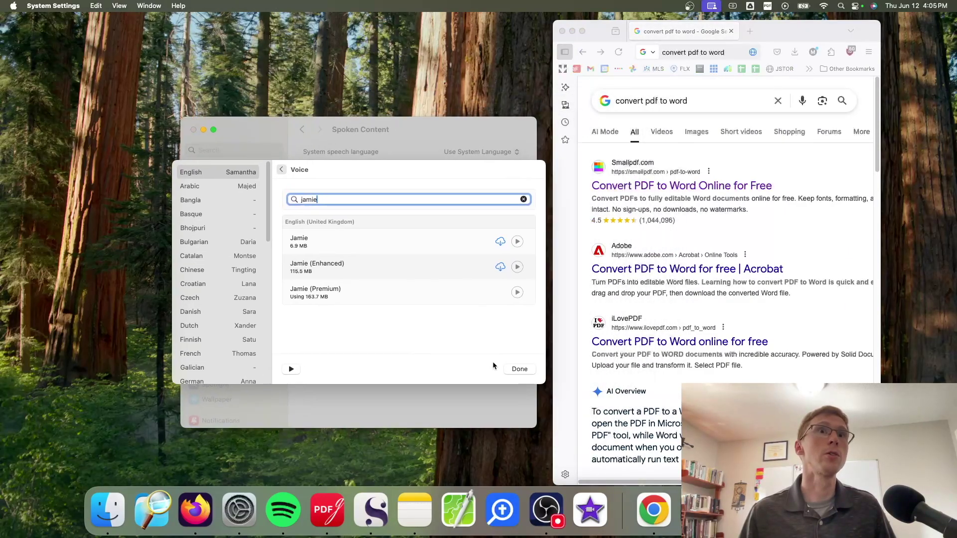
left_click(522, 369)
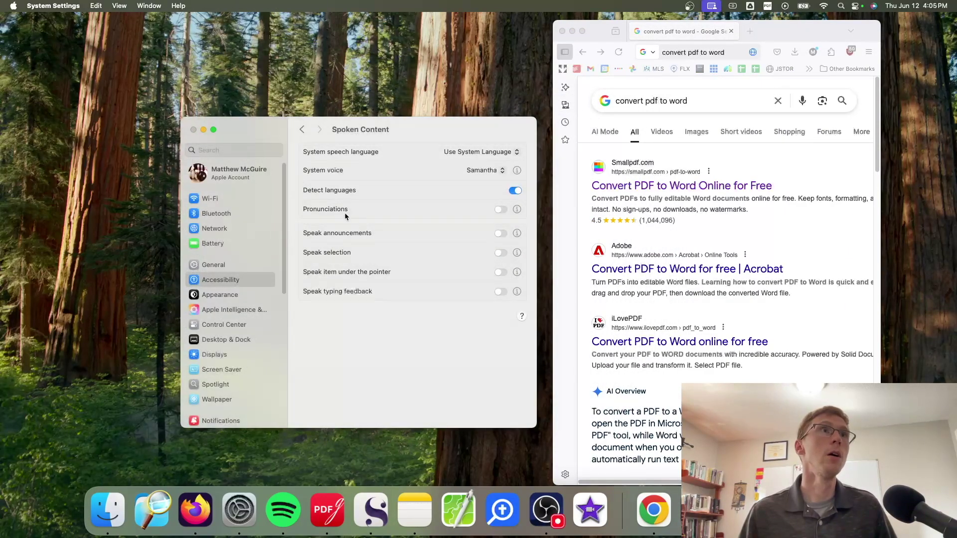
left_click(193, 129)
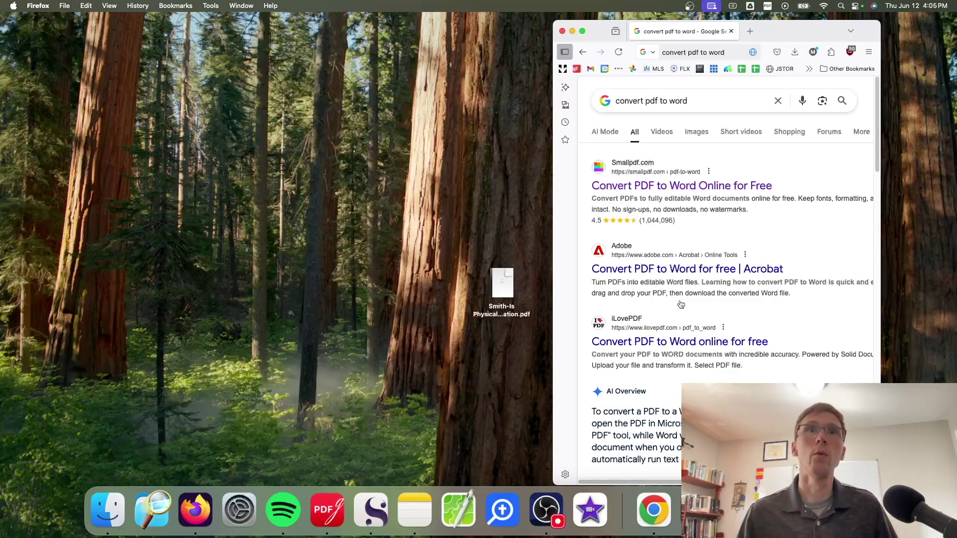
Convert the dissertation PDF from the desktop to a Word document with iLovePDF, then download and open it in Word
left_click(654, 347)
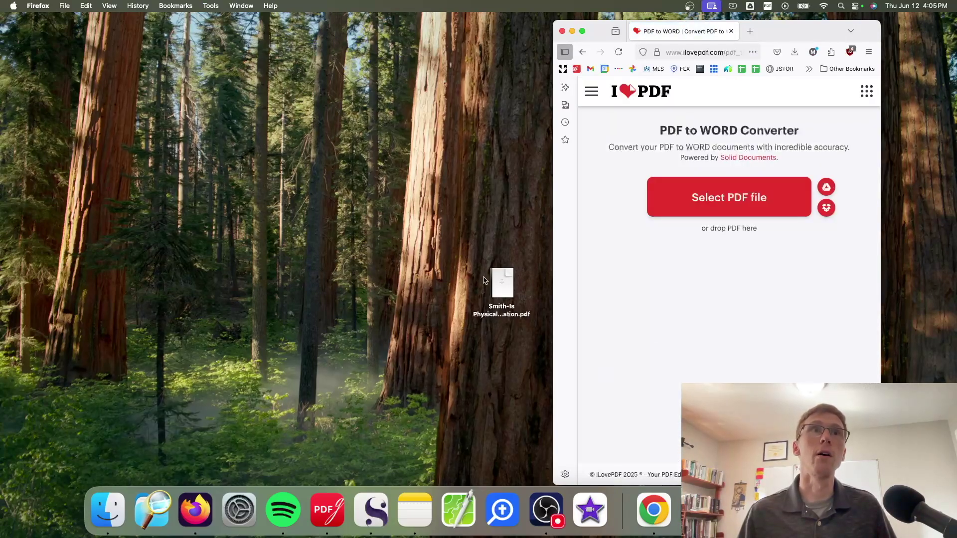
left_click_drag(500, 279, 734, 262)
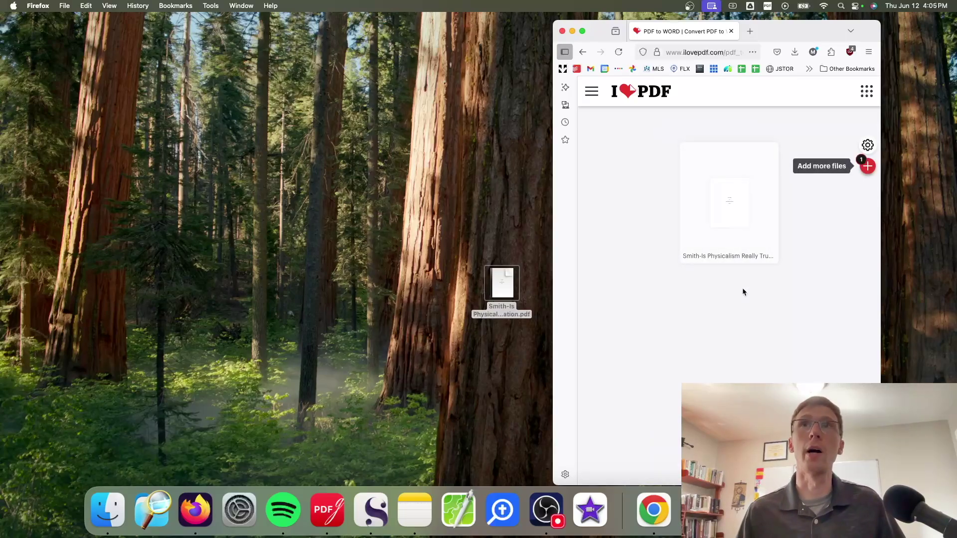
left_click(771, 460)
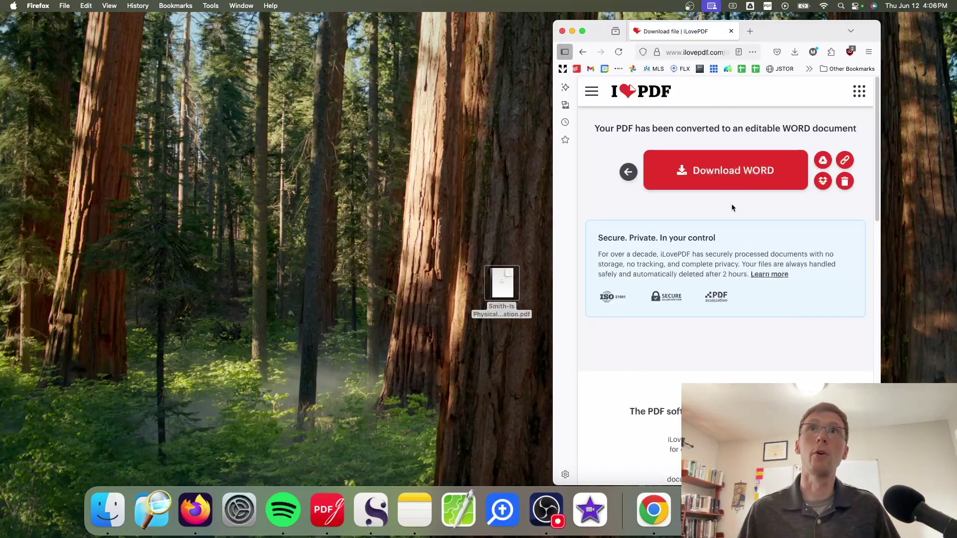
left_click(696, 174)
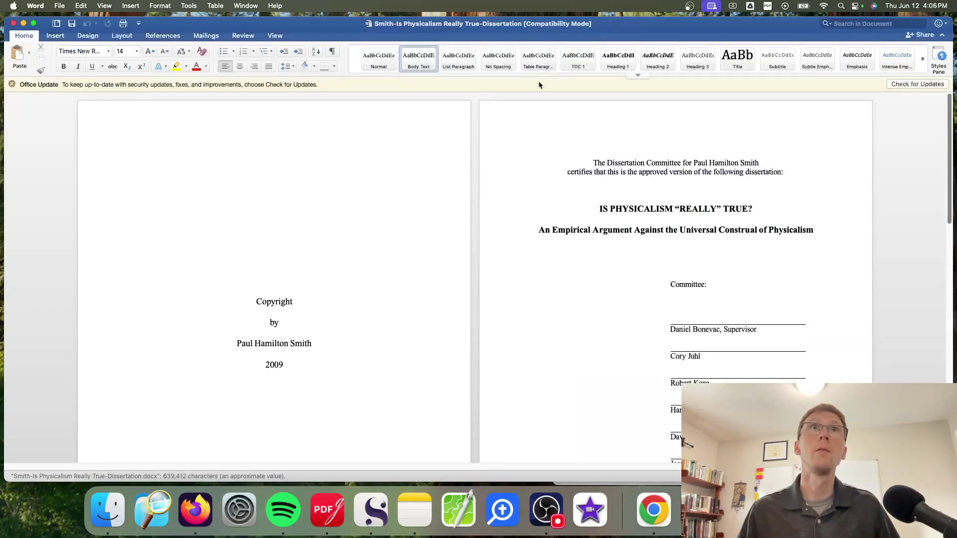
Select the dissertation text from the Dedication heading through the end of Chapter 1
scroll(457, 295, "down", 3)
scroll(456, 295, "down", 5)
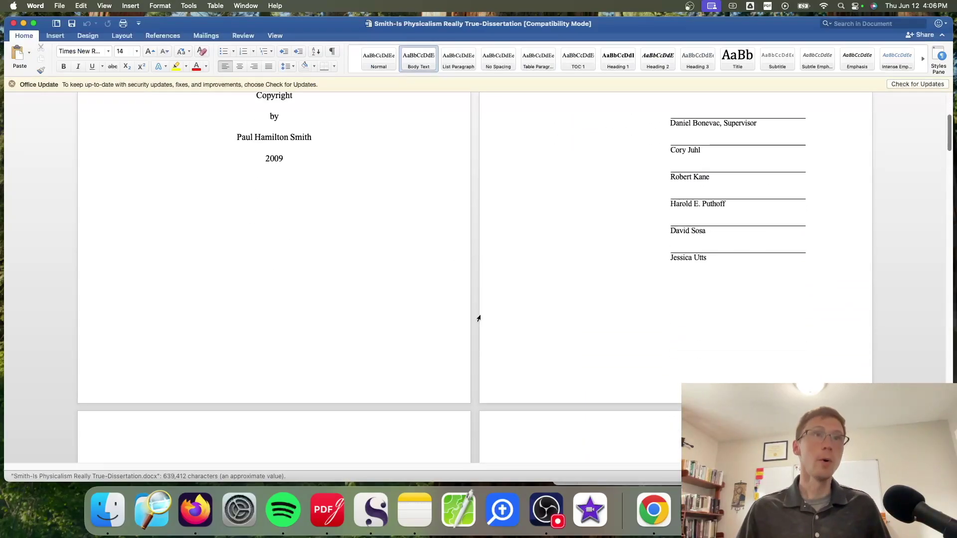
scroll(479, 318, "down", 2)
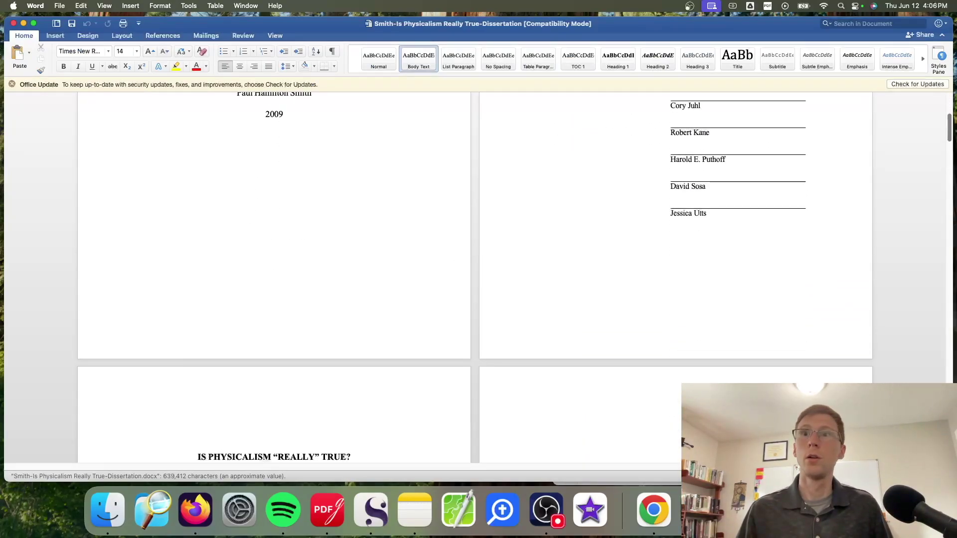
scroll(550, 359, "down", 5)
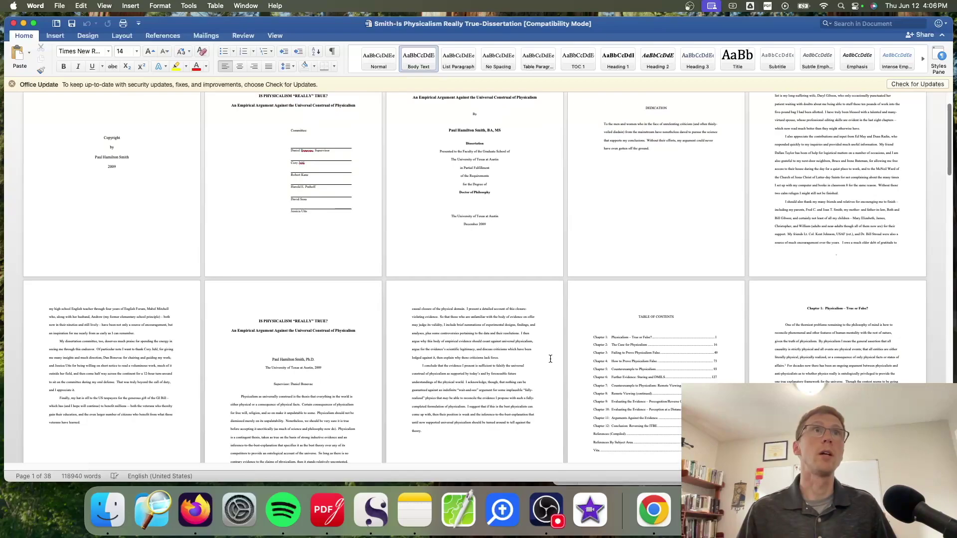
scroll(550, 359, "up", 2)
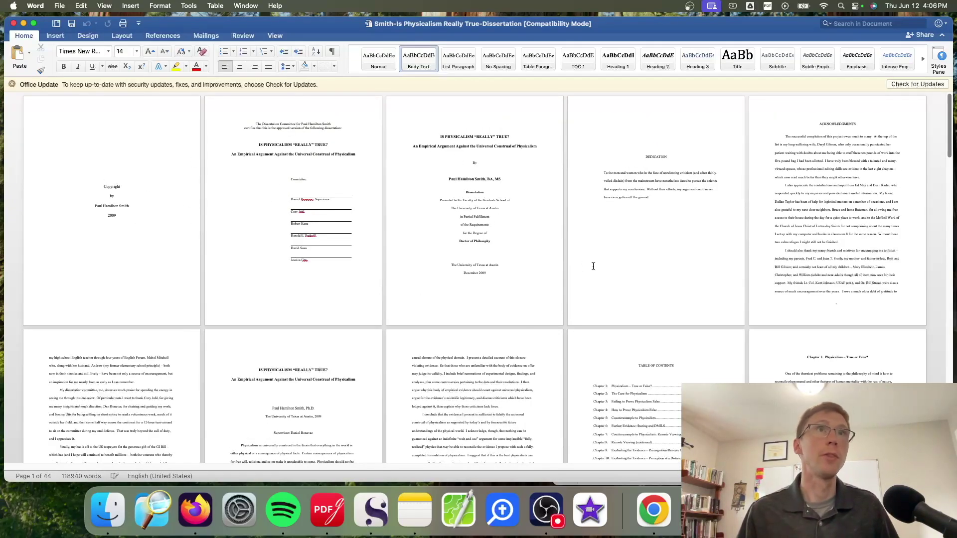
scroll(613, 281, "down", 1)
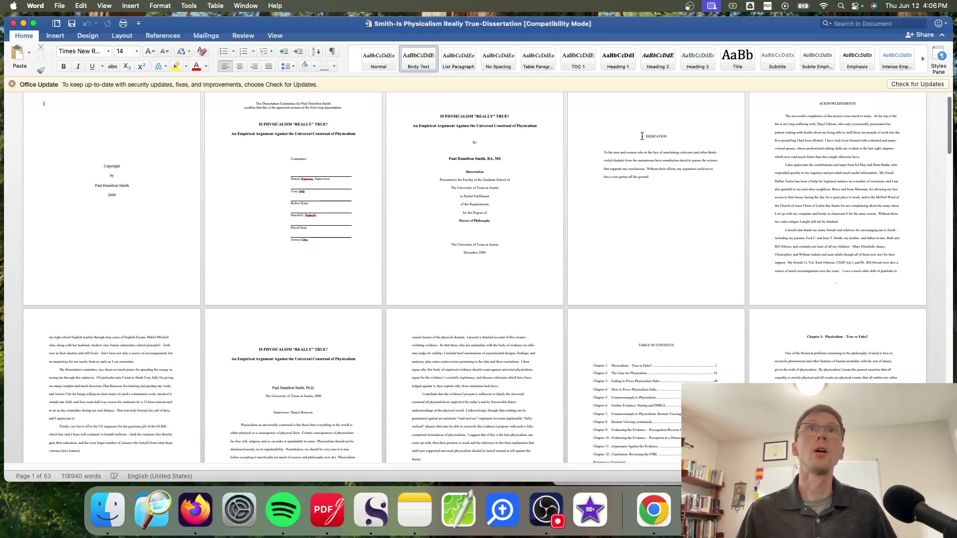
left_click_drag(642, 136, 703, 365)
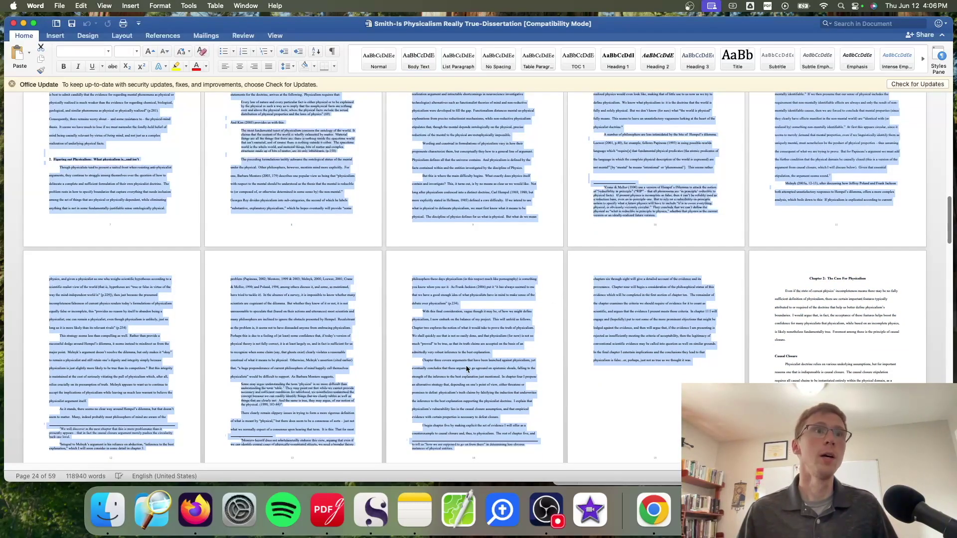
scroll(477, 371, "down", 2)
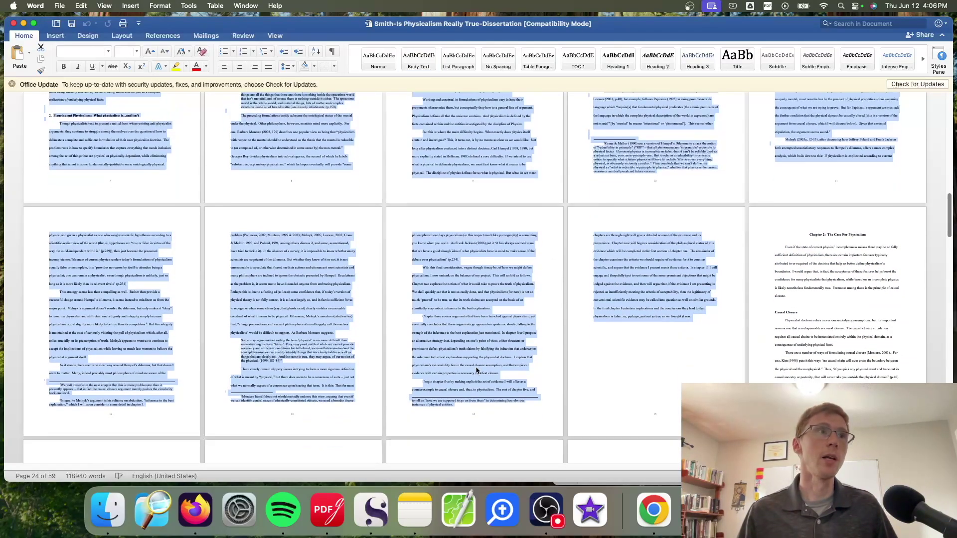
Send the selected text to the text-to-audio-file service and choose Evan (Enhanced) as the system voice
right_click(632, 280)
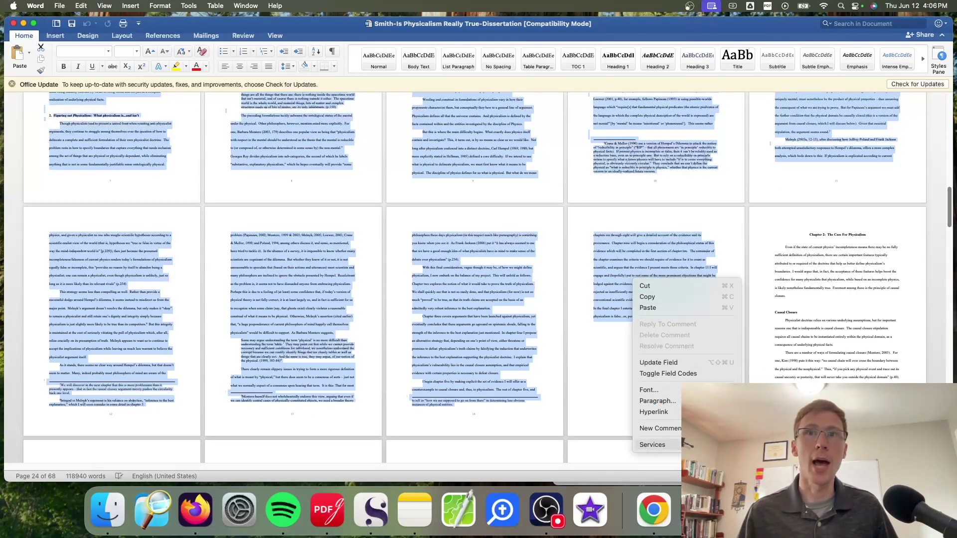
key("Escape")
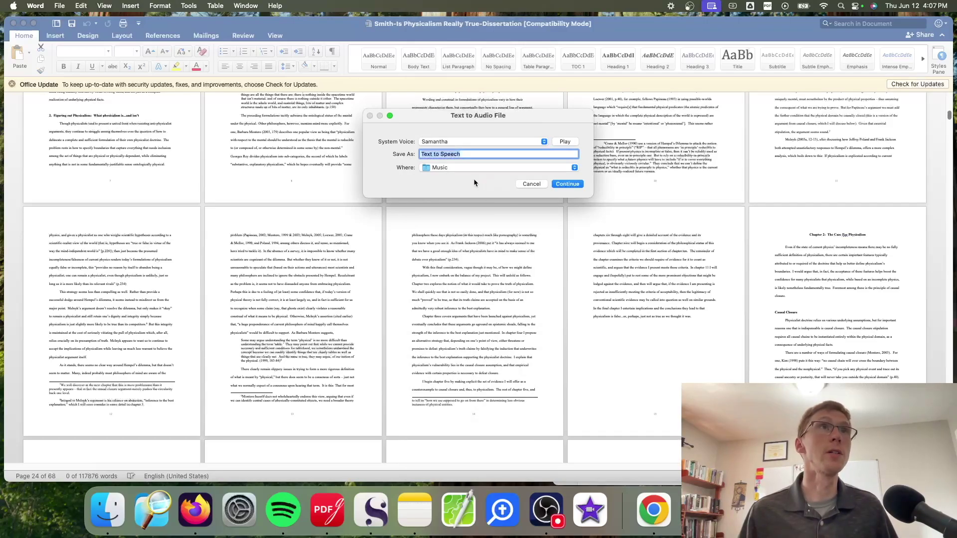
left_click(544, 142)
scroll(484, 306, "up", 15)
scroll(475, 299, "up", 20)
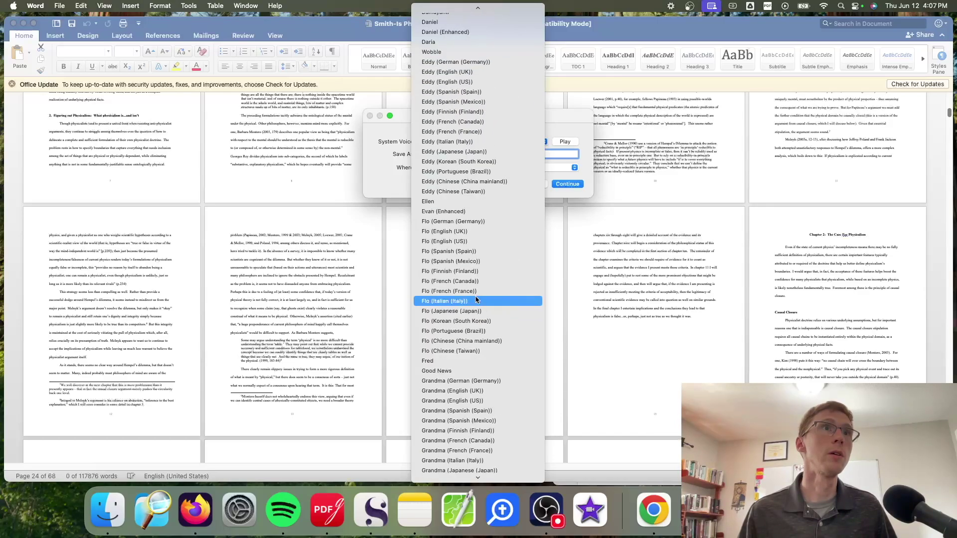
scroll(476, 300, "up", 5)
left_click(473, 343)
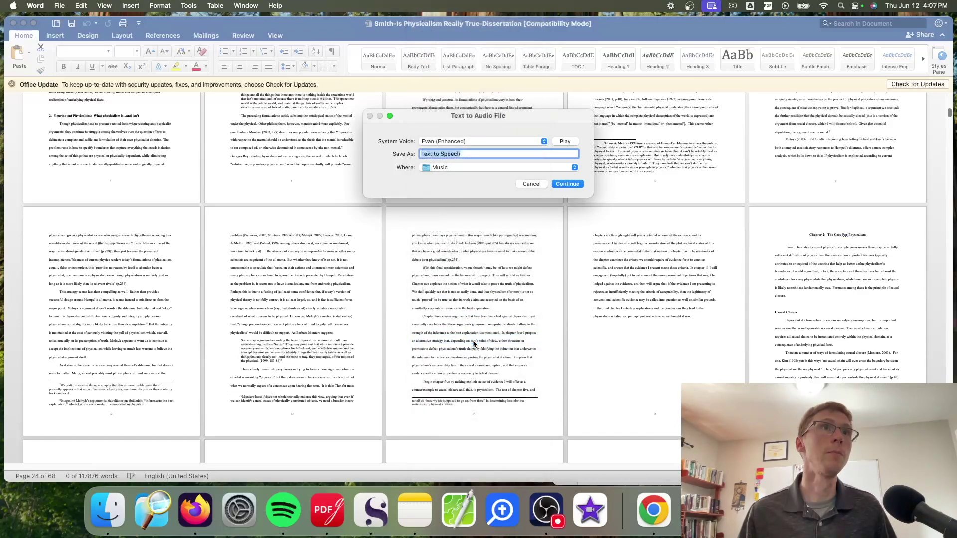
Name the audio file Dissertation, keep Music as the save location, and start the conversion
left_click(468, 154)
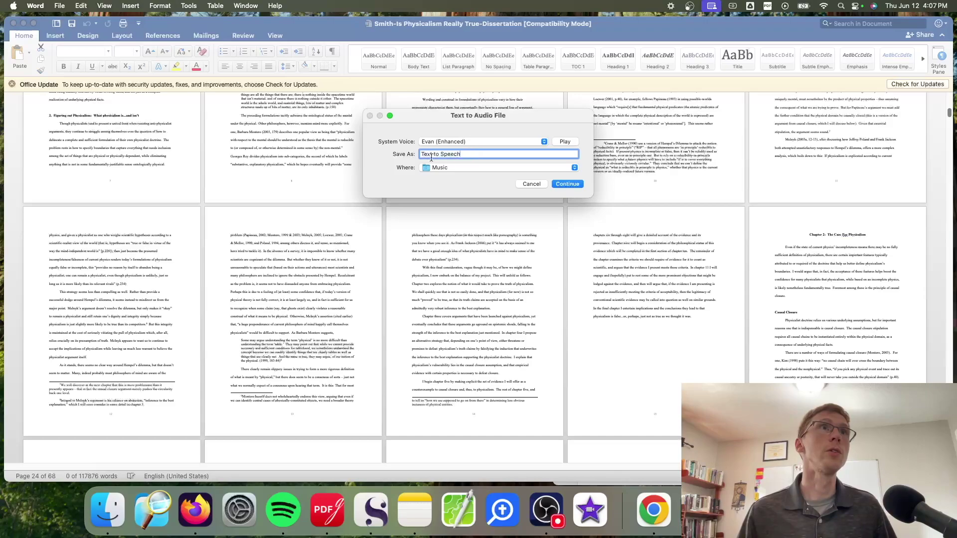
left_click_drag(459, 154, 419, 155)
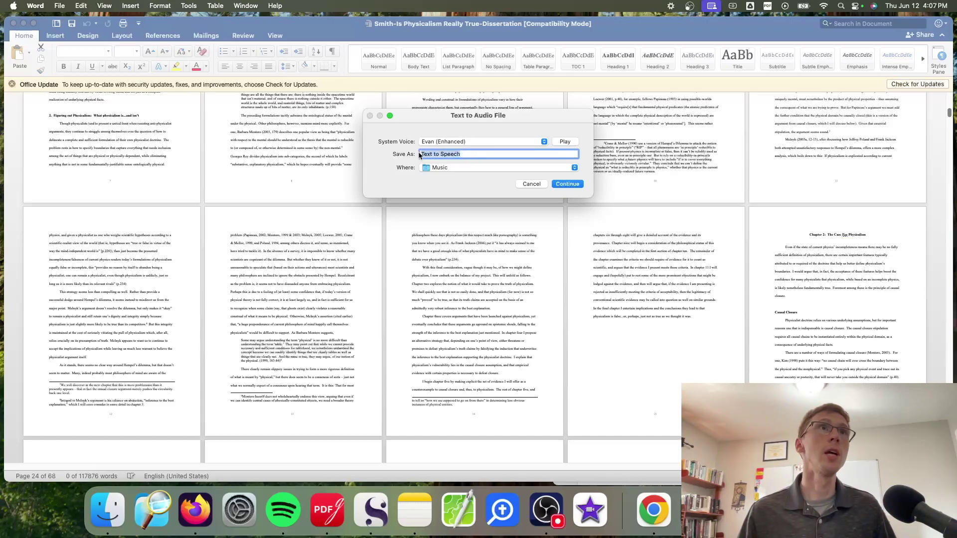
type("Disserta")
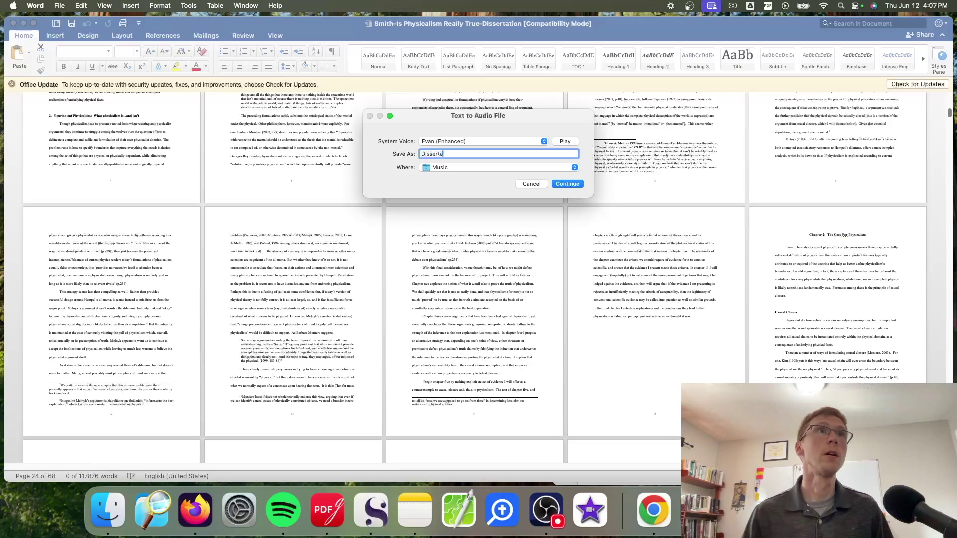
type("tion")
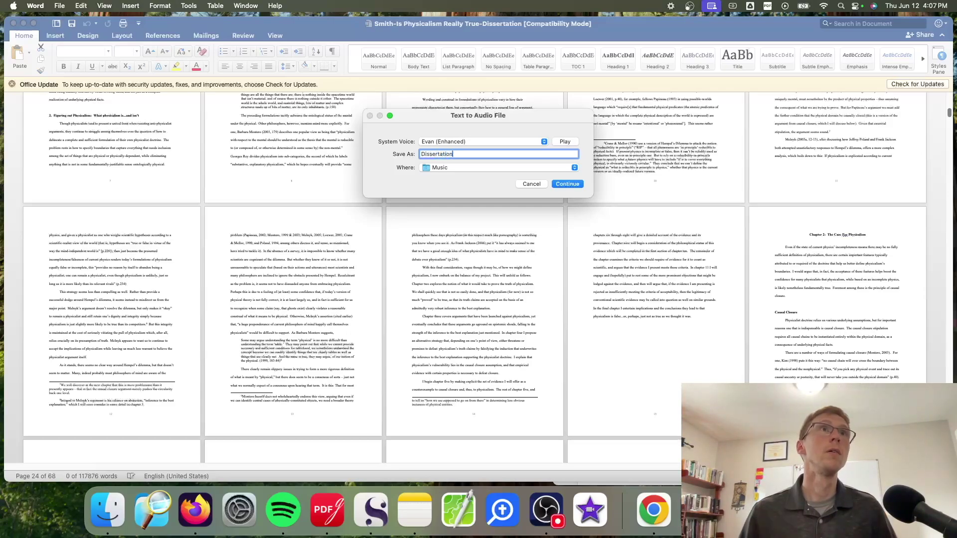
left_click(573, 183)
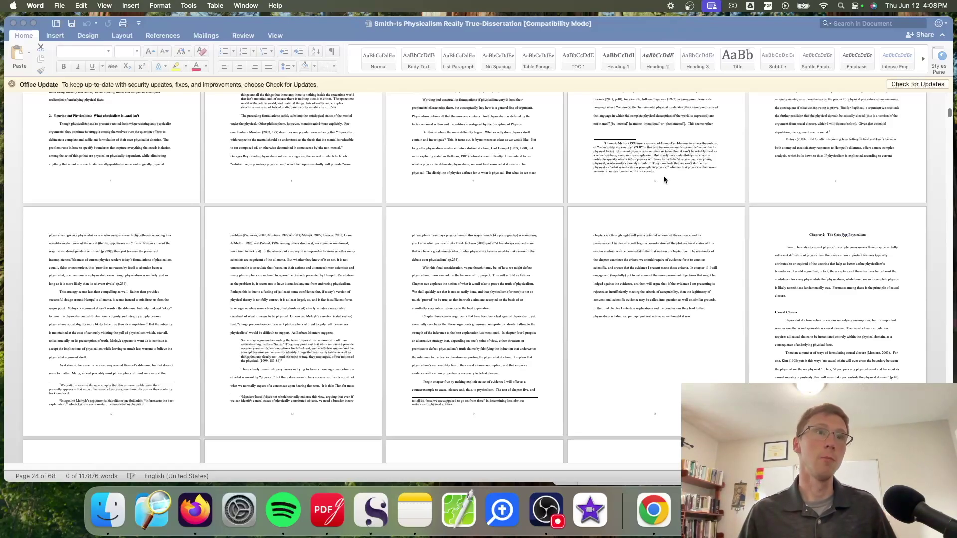
Open the Music app to check for the new audio file, then close its window
left_click(660, 352, "shift")
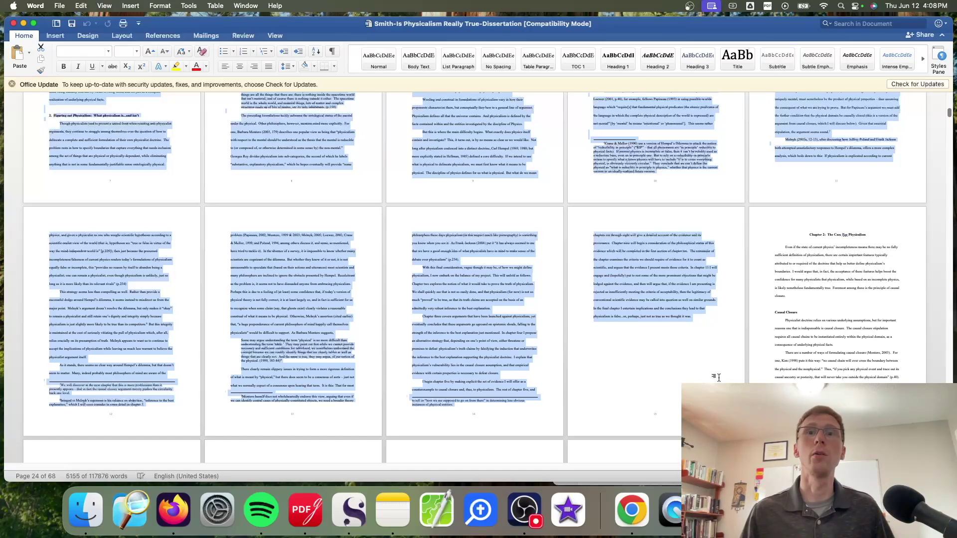
left_click(763, 509)
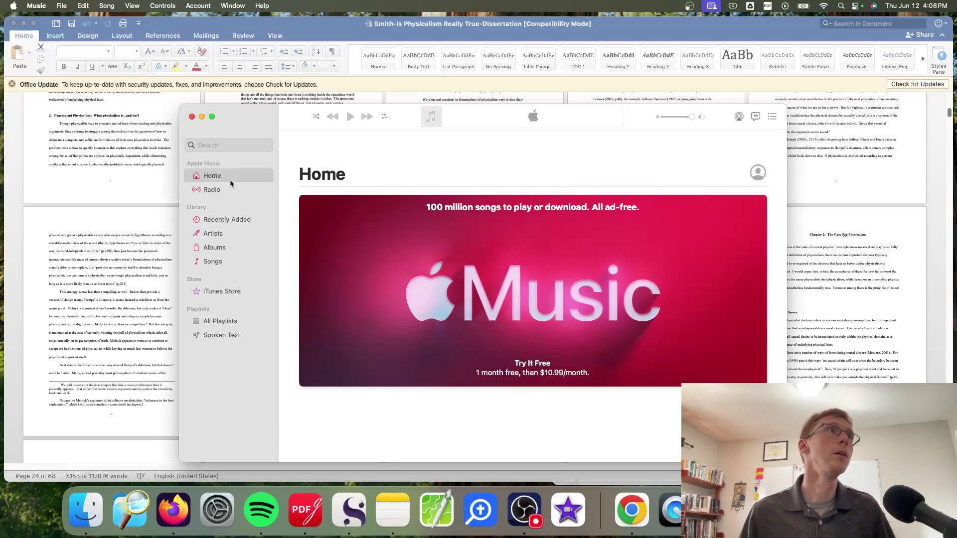
left_click(192, 118)
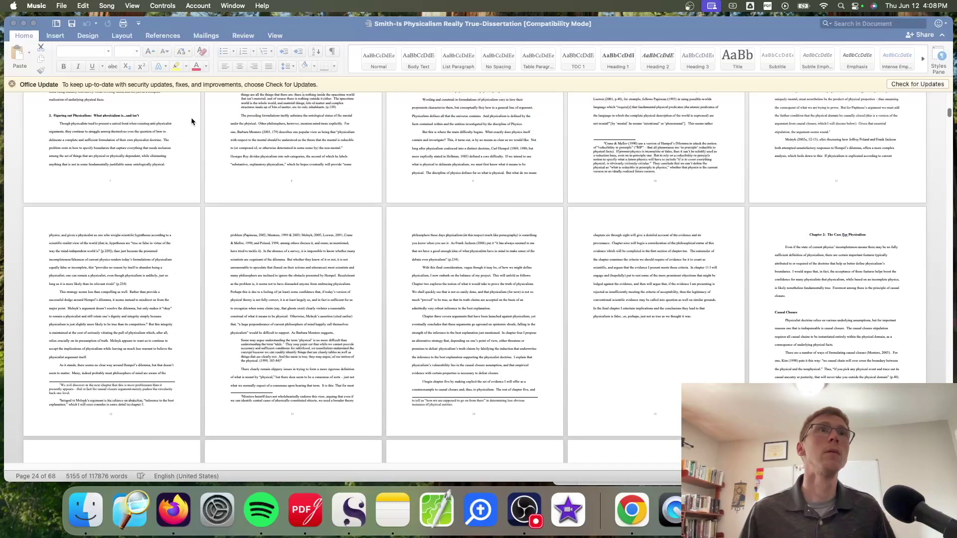
left_click(690, 6)
left_click(644, 7)
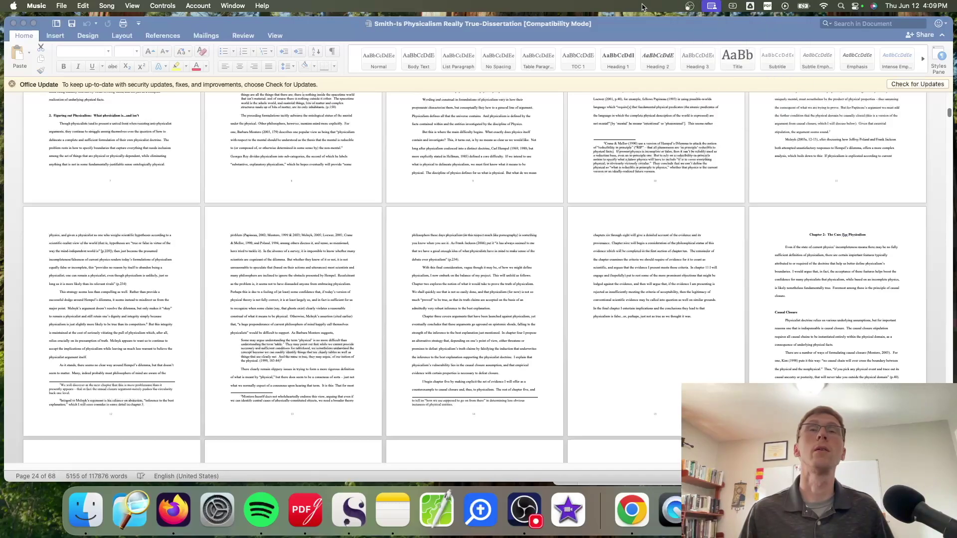
Search the startup volume for file names containing m4a in Find Any File and open Dissertation.m4a
left_click(130, 509)
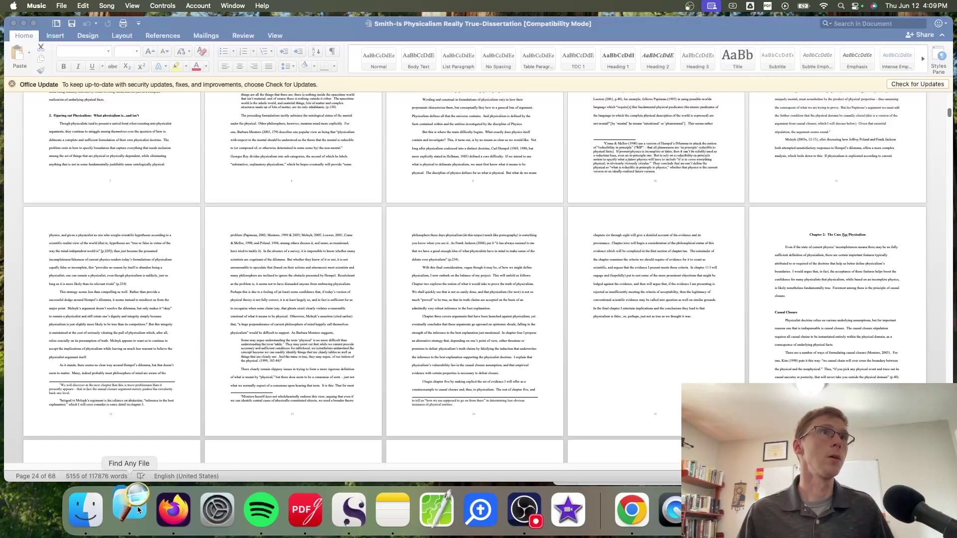
type("m4a")
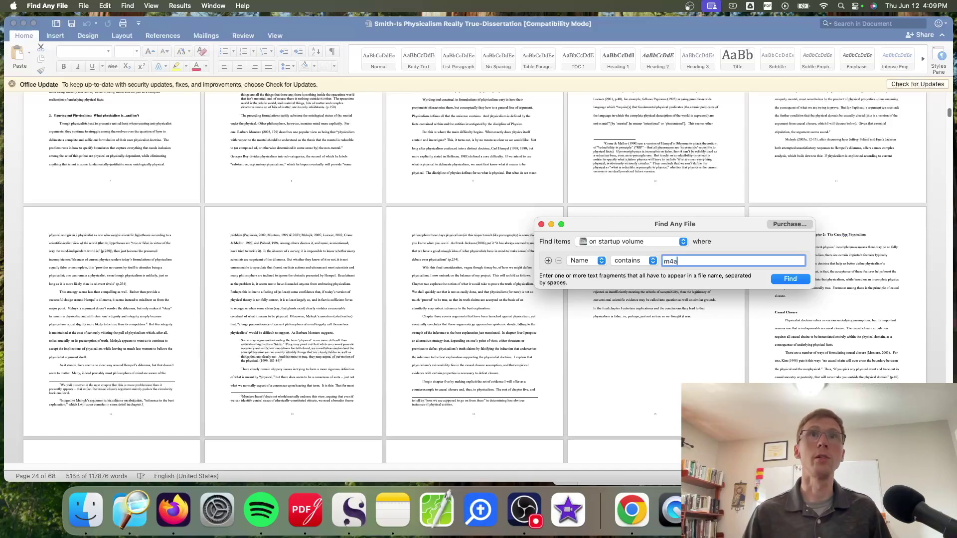
key("Return")
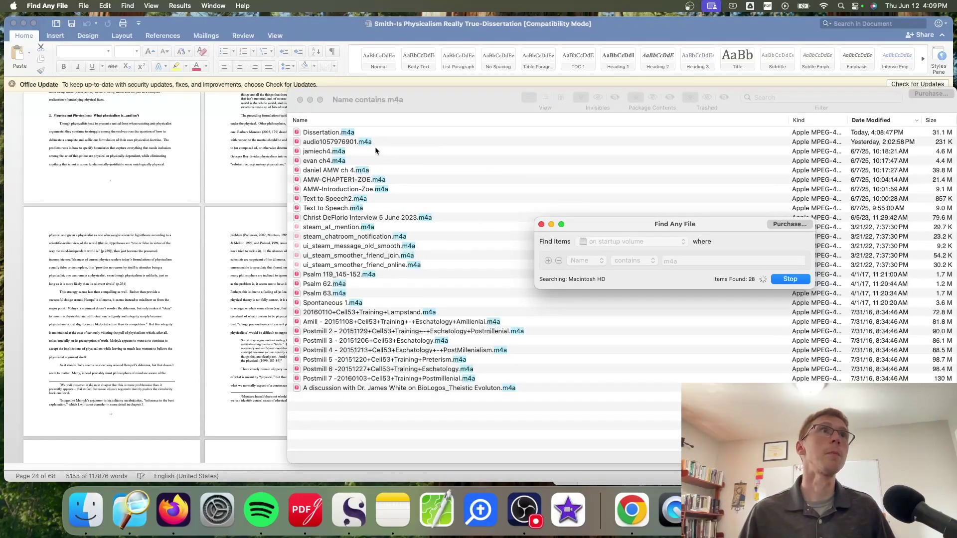
double_click(345, 132)
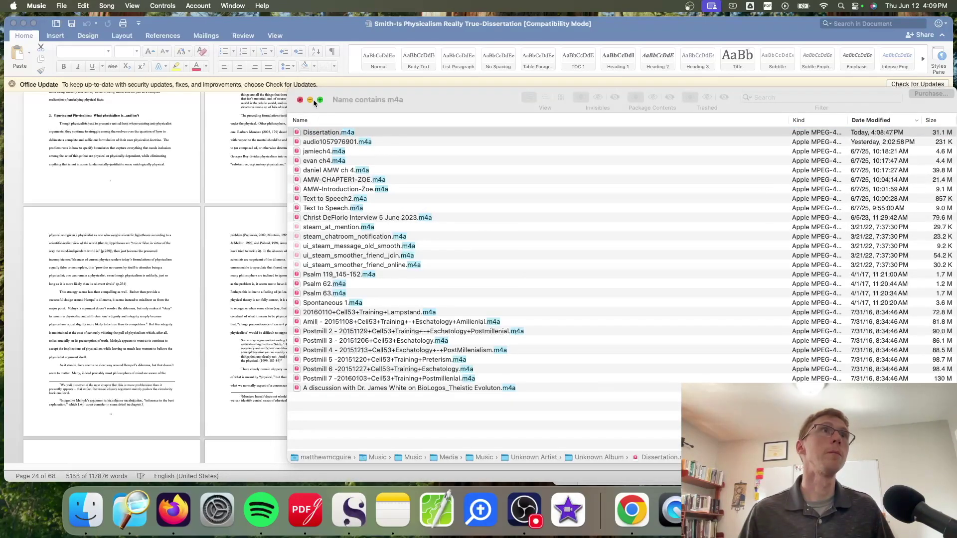
Minimize the search results and pause the Dissertation track in Music, returning to the Word document
left_click(310, 100)
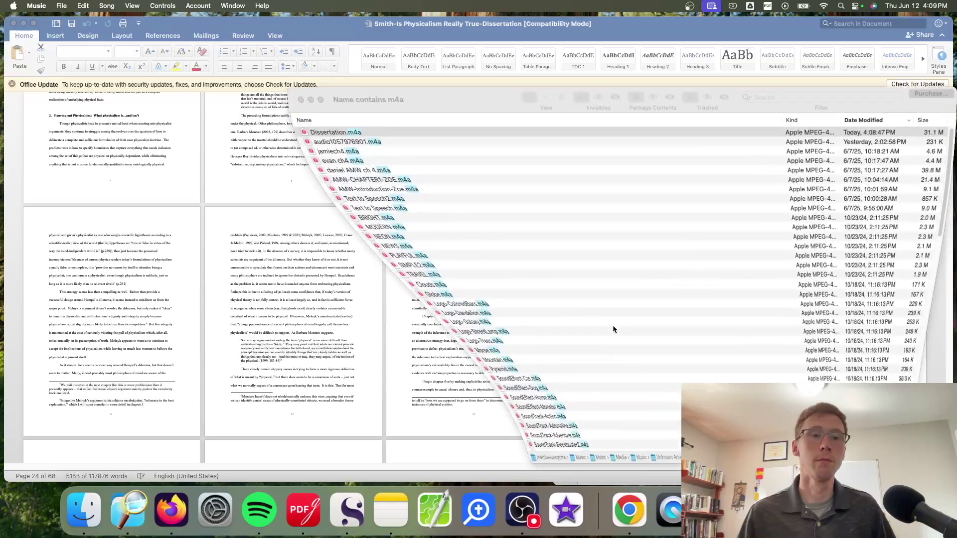
left_click(310, 100)
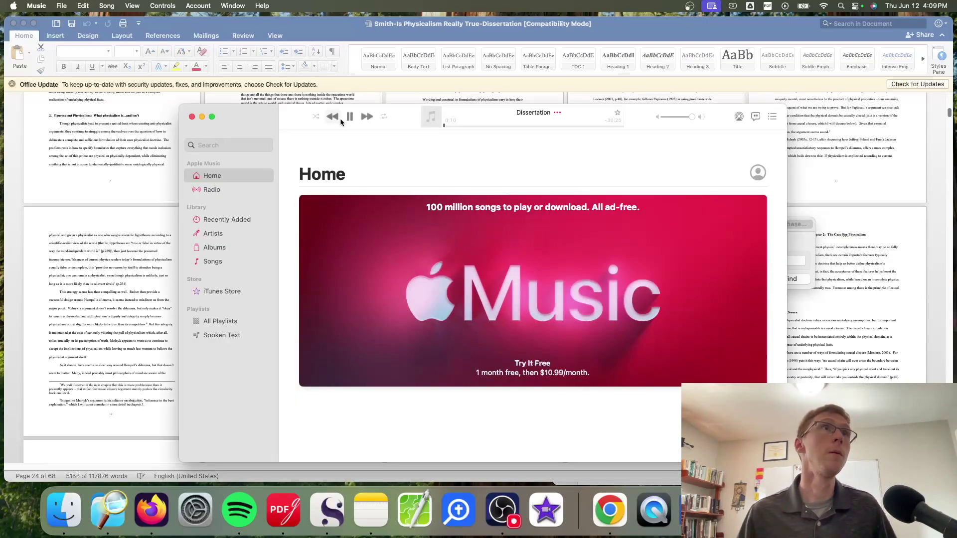
left_click(350, 117)
left_click(488, 31)
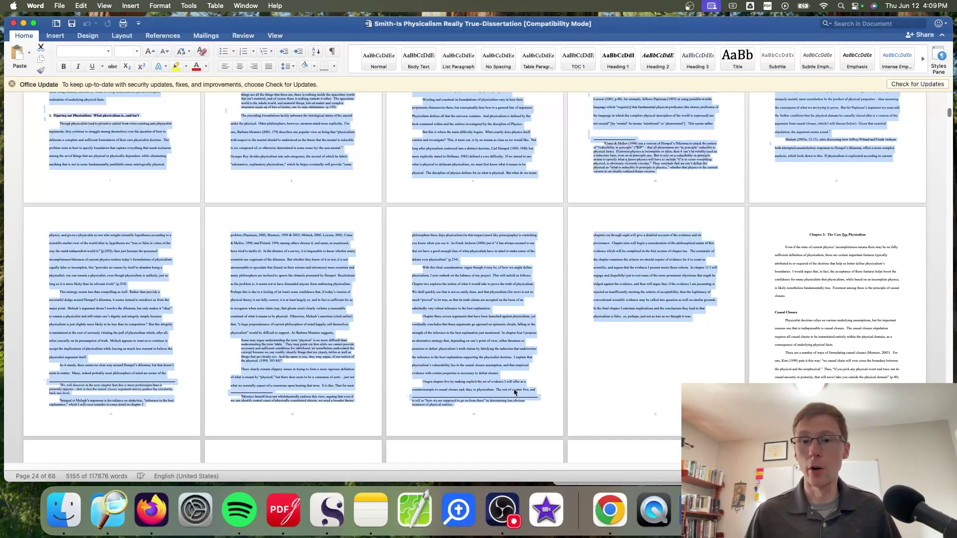